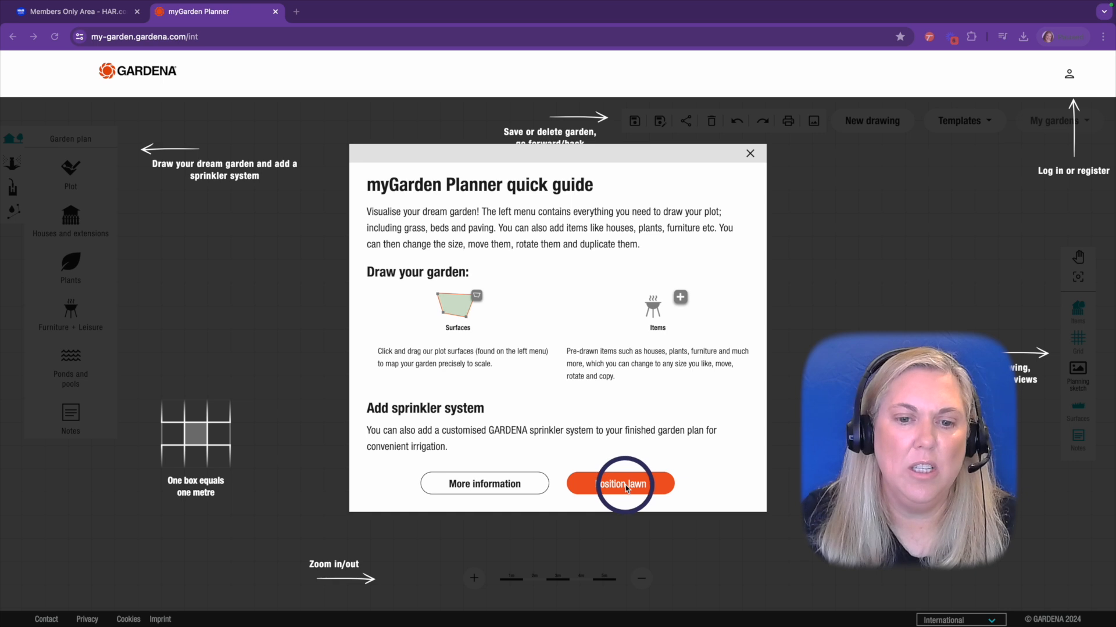
Create a rectangular lawn plot 20 m long and 10 m wide, and dismiss the notice about the locked lawn area.
click(622, 486)
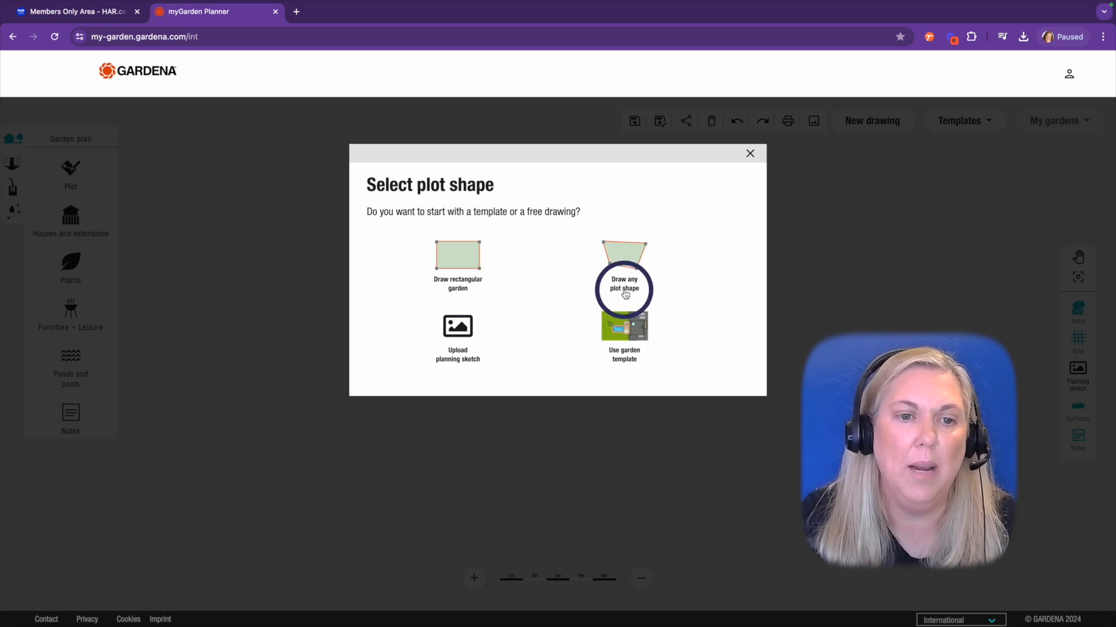
click(456, 283)
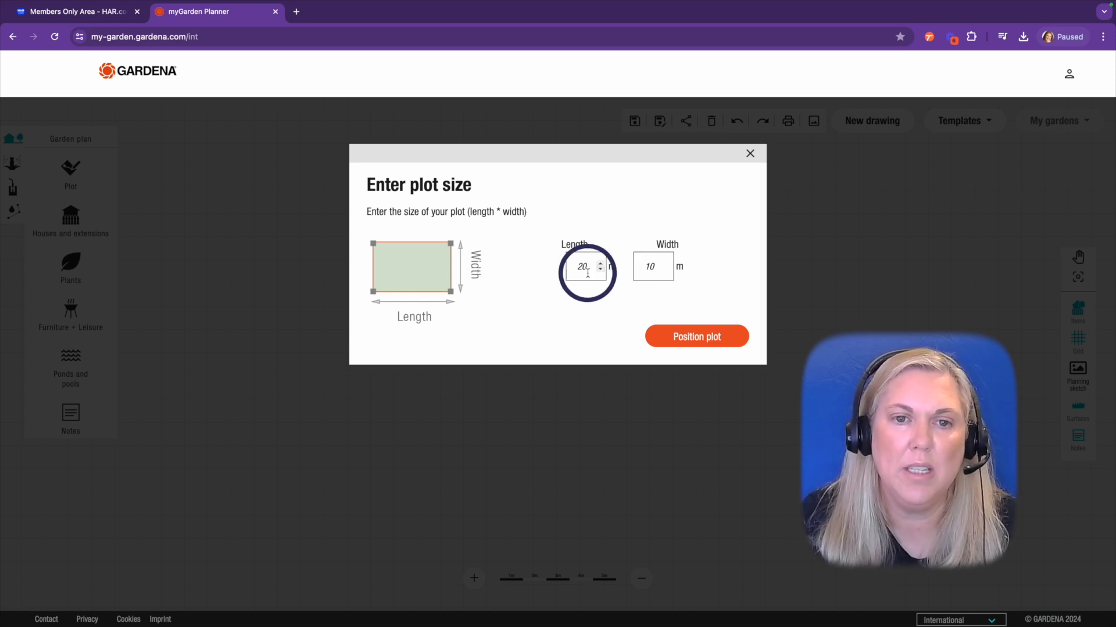
click(689, 339)
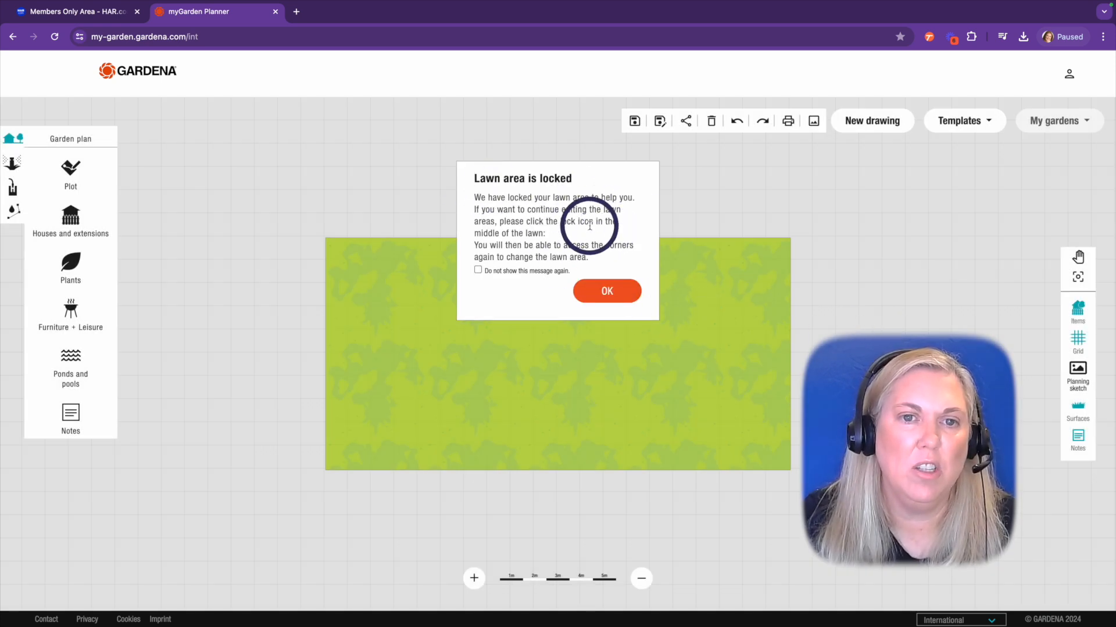
click(607, 290)
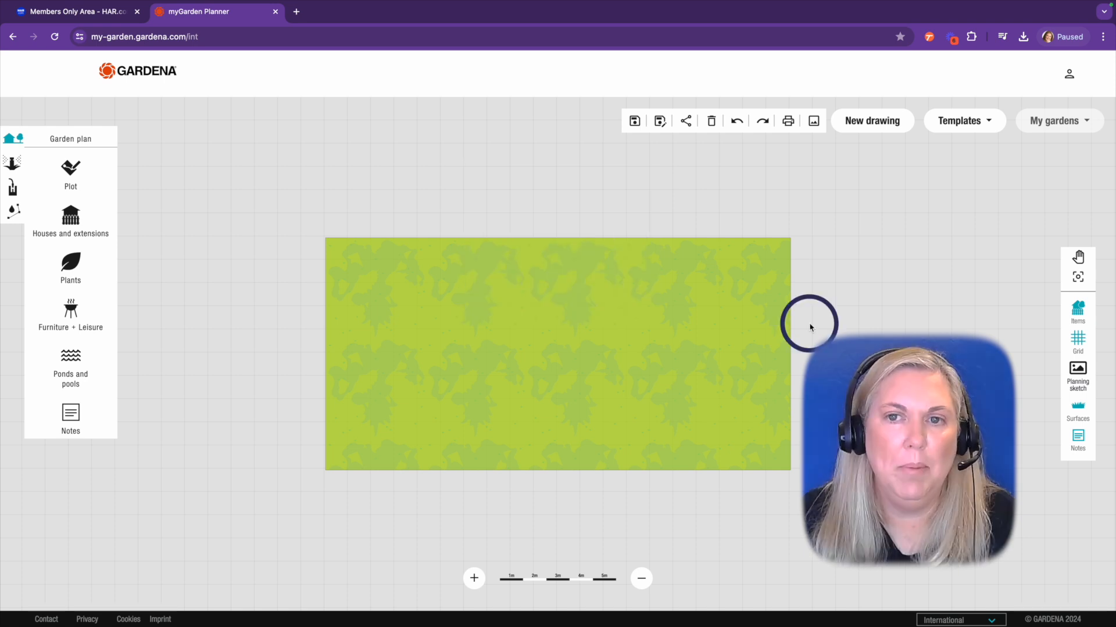
Place the plain dark-grey House from the houses and boundaries items directly below the lawn.
mouse_move(80, 228)
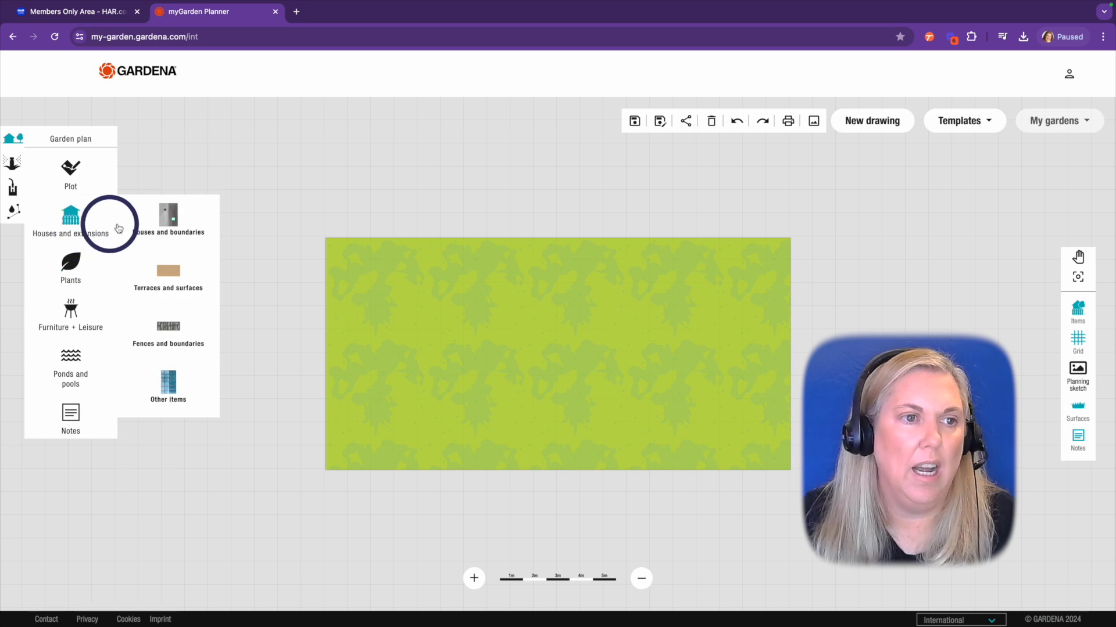
mouse_move(165, 227)
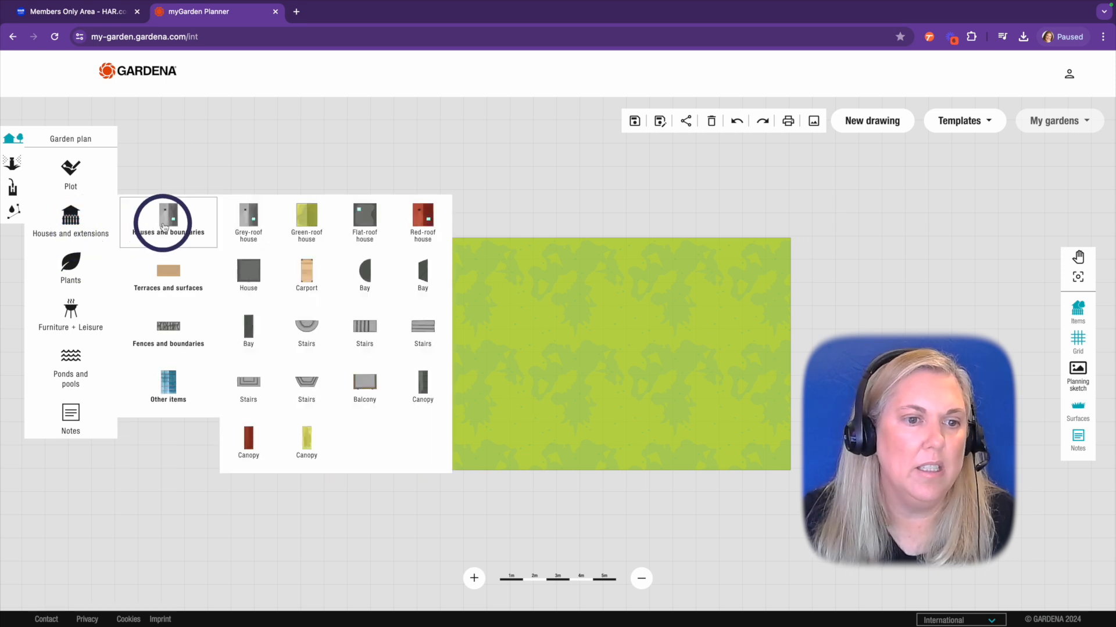
drag(246, 265, 710, 545)
scroll(668, 493, down, 1)
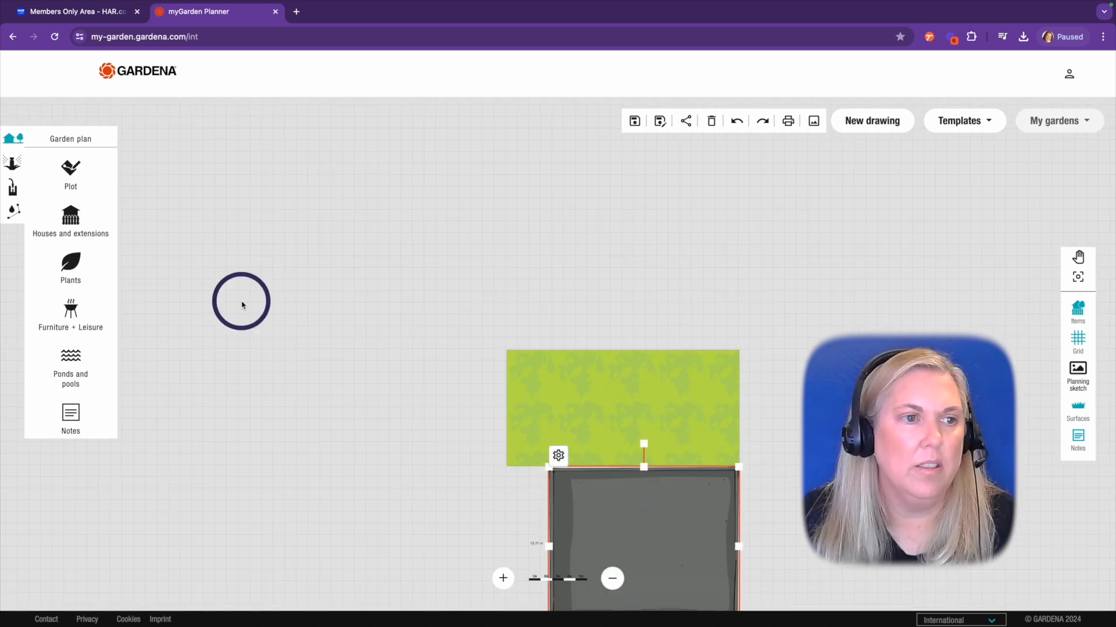
mouse_move(70, 174)
click(255, 181)
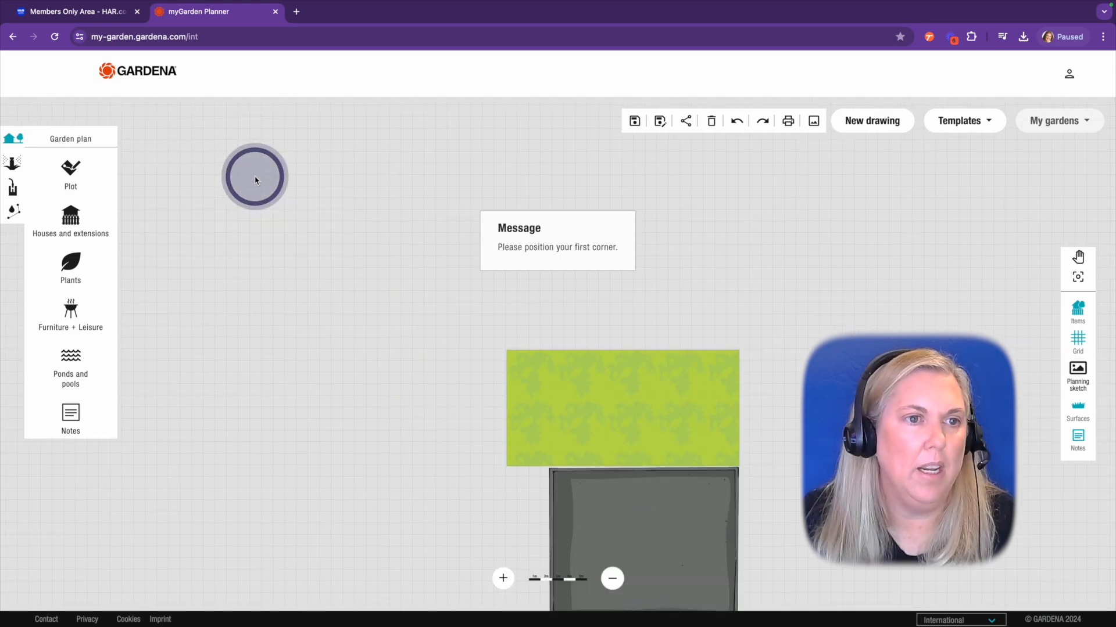
click(730, 459)
click(735, 449)
click(728, 427)
click(666, 420)
click(666, 462)
click(701, 462)
click(734, 459)
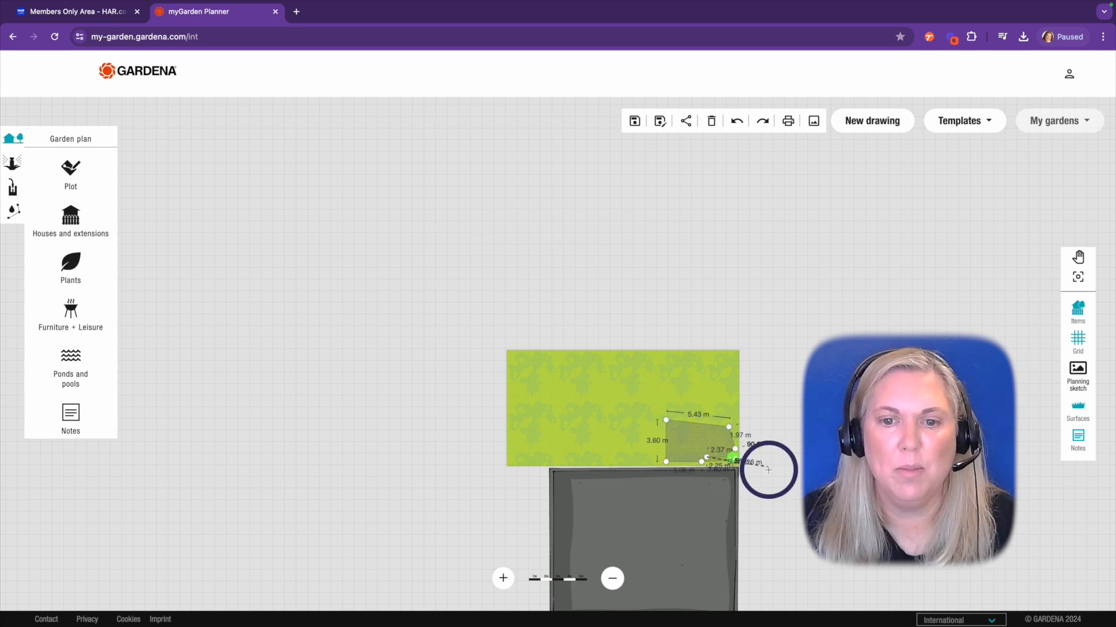
click(735, 120)
Shorten the house slightly and draw a rectangular paving area in the lawn's lower right corner, against the house.
click(643, 514)
drag(642, 535, 645, 620)
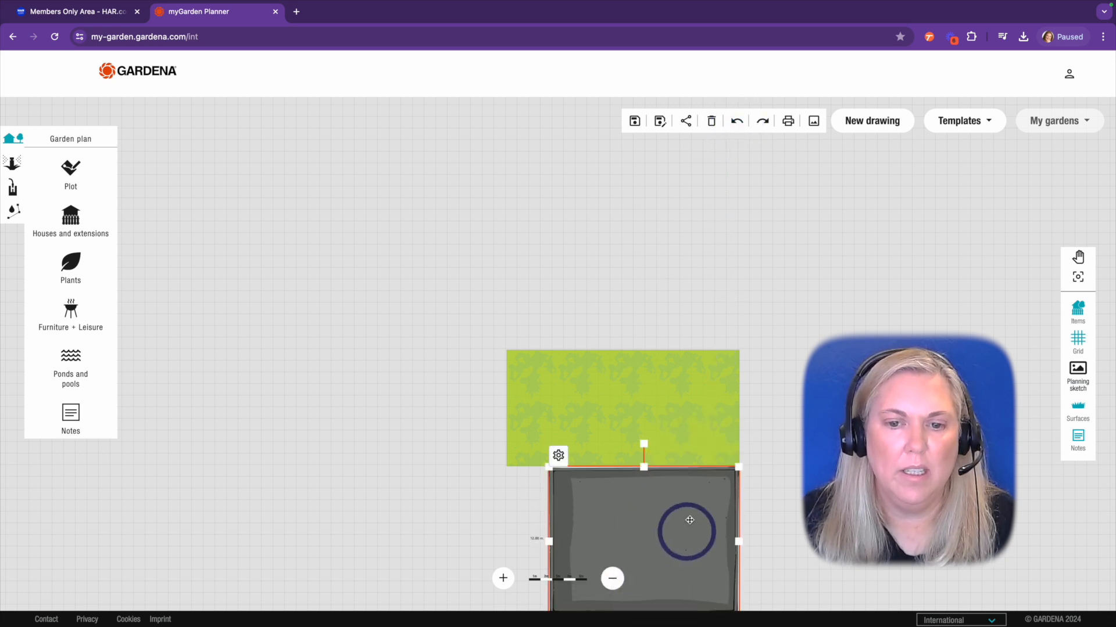
click(72, 173)
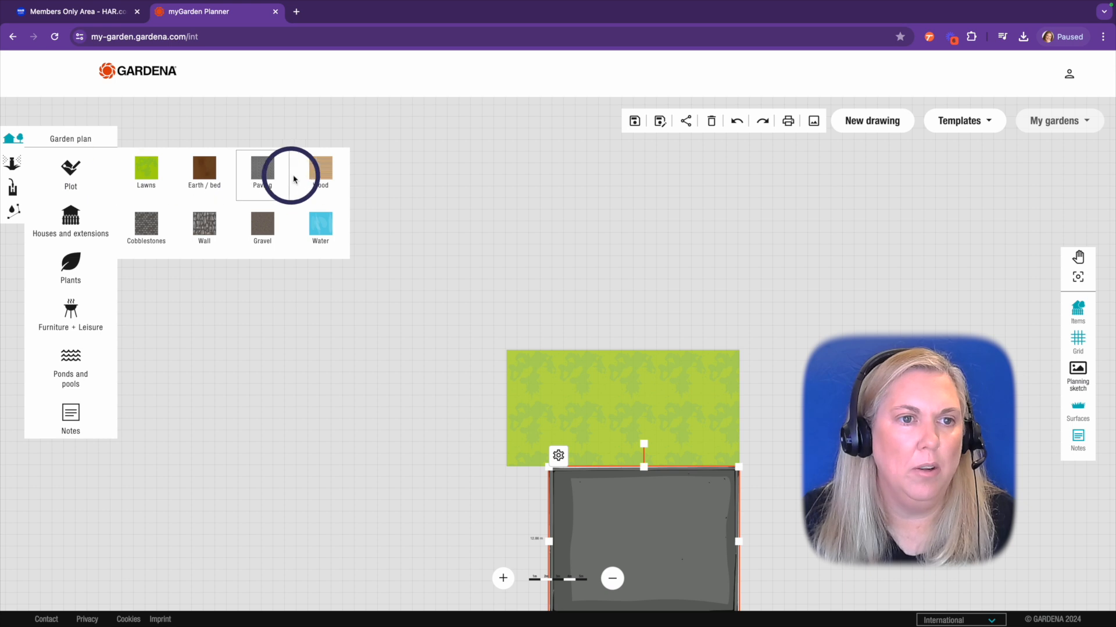
click(269, 168)
mouse_move(739, 429)
mouse_down()
mouse_move(701, 431)
mouse_move(685, 468)
mouse_move(645, 465)
mouse_move(739, 420)
mouse_up()
click(816, 433)
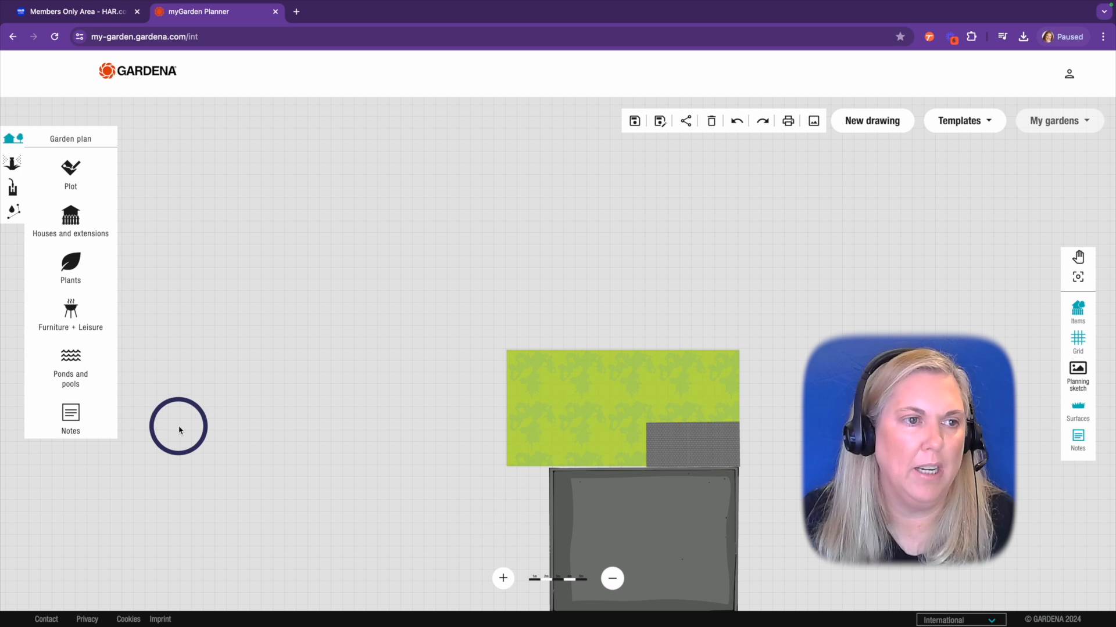
Place a lounge seat group in the middle of the paved area.
mouse_move(60, 324)
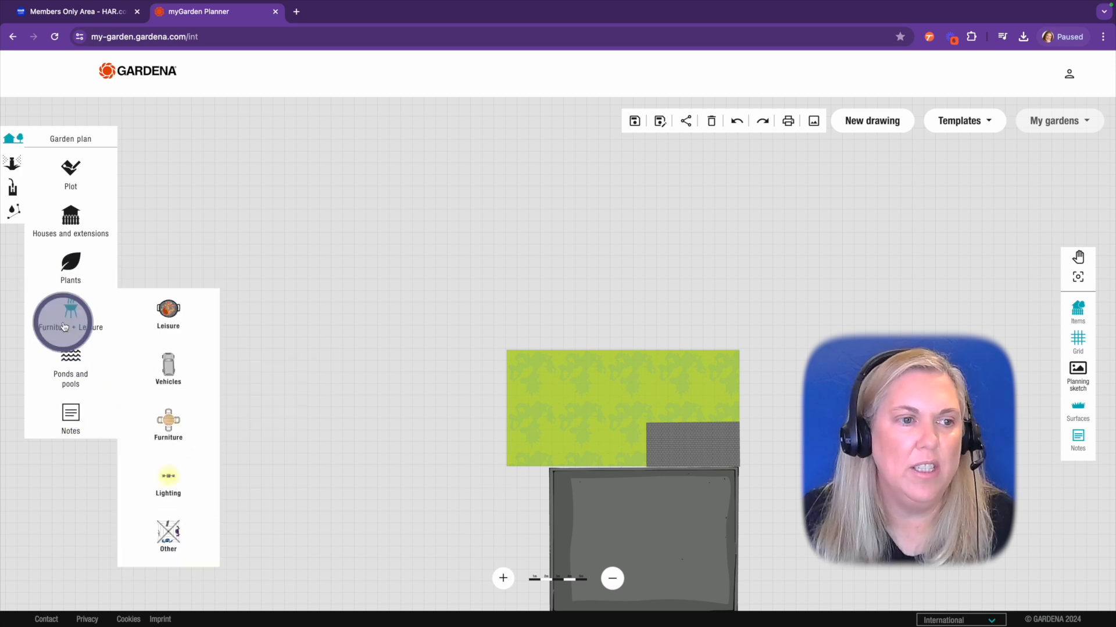
mouse_move(168, 422)
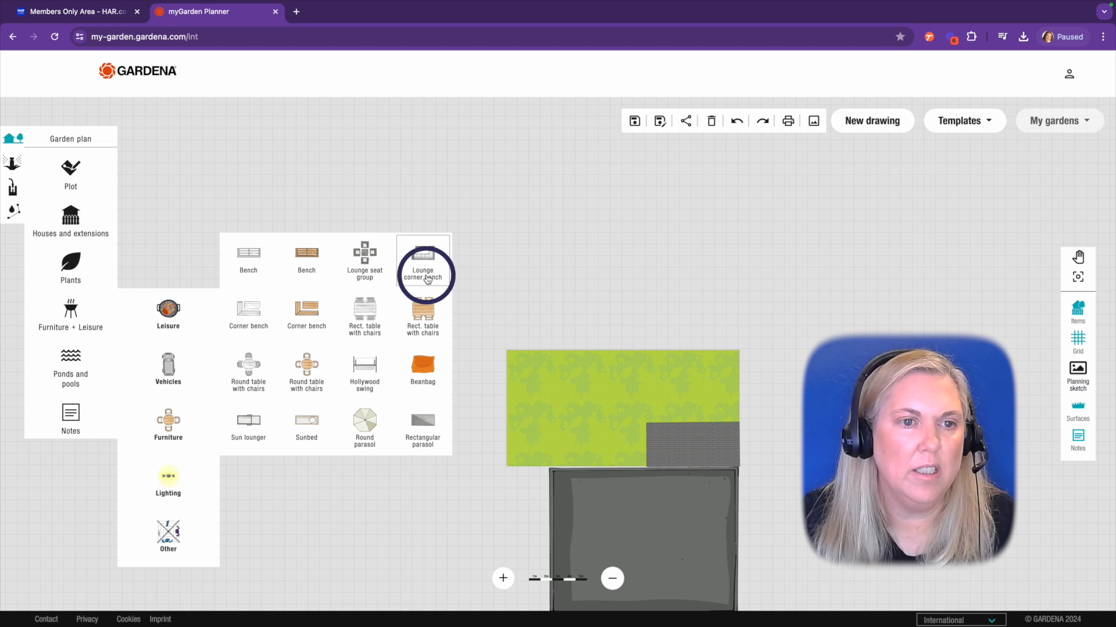
drag(337, 421, 689, 443)
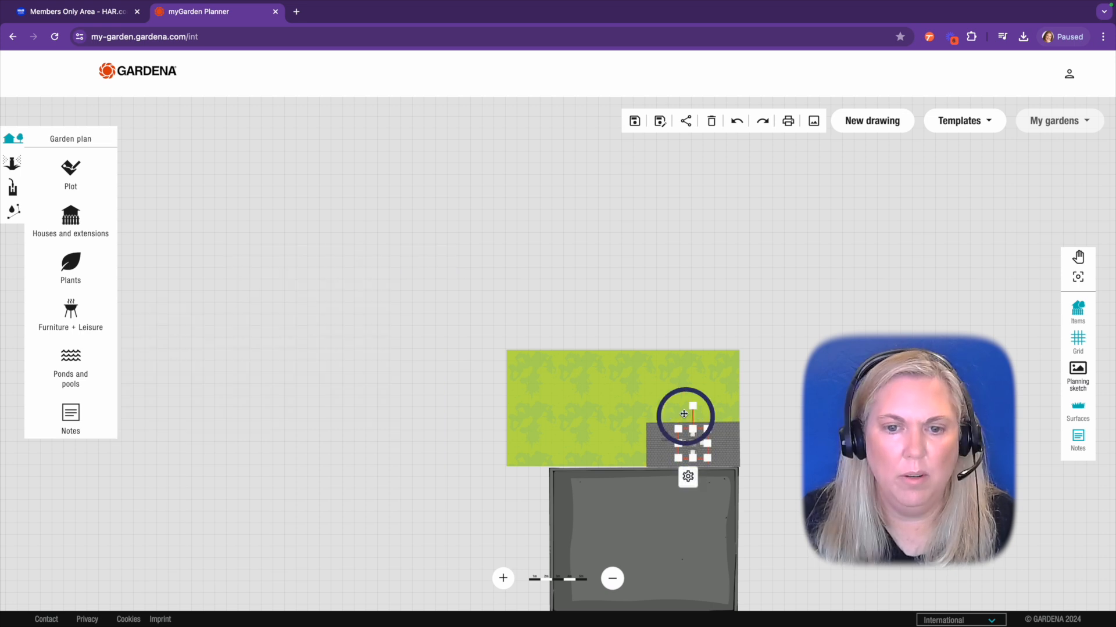
Place an apple tree in the lawn's upper left corner and a larger dark-green tree in its upper right corner.
click(99, 265)
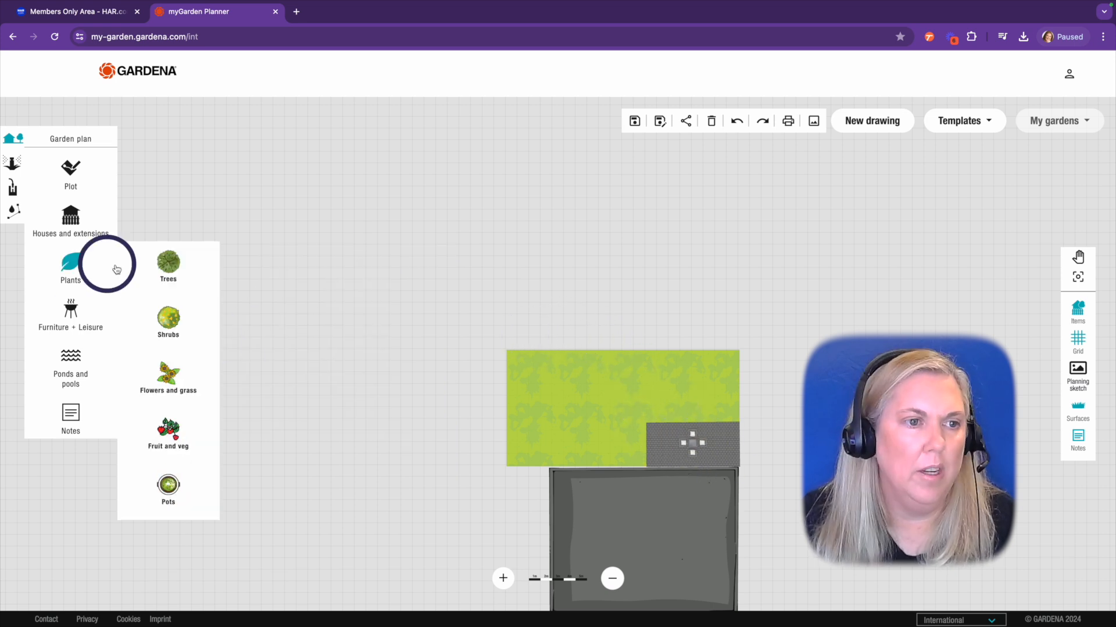
click(168, 263)
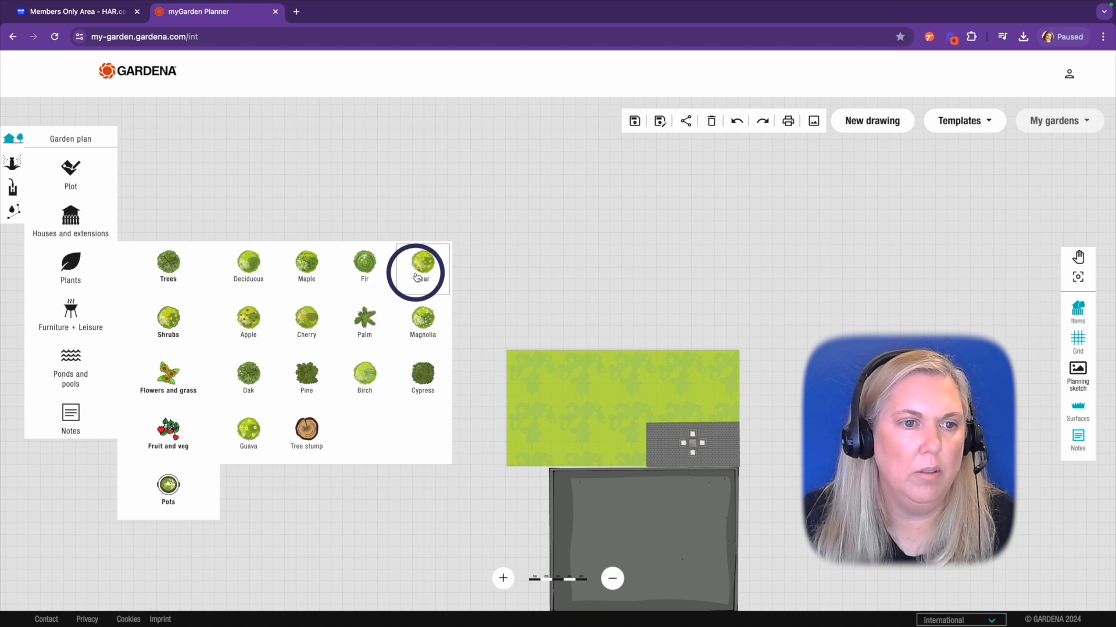
drag(242, 316, 530, 361)
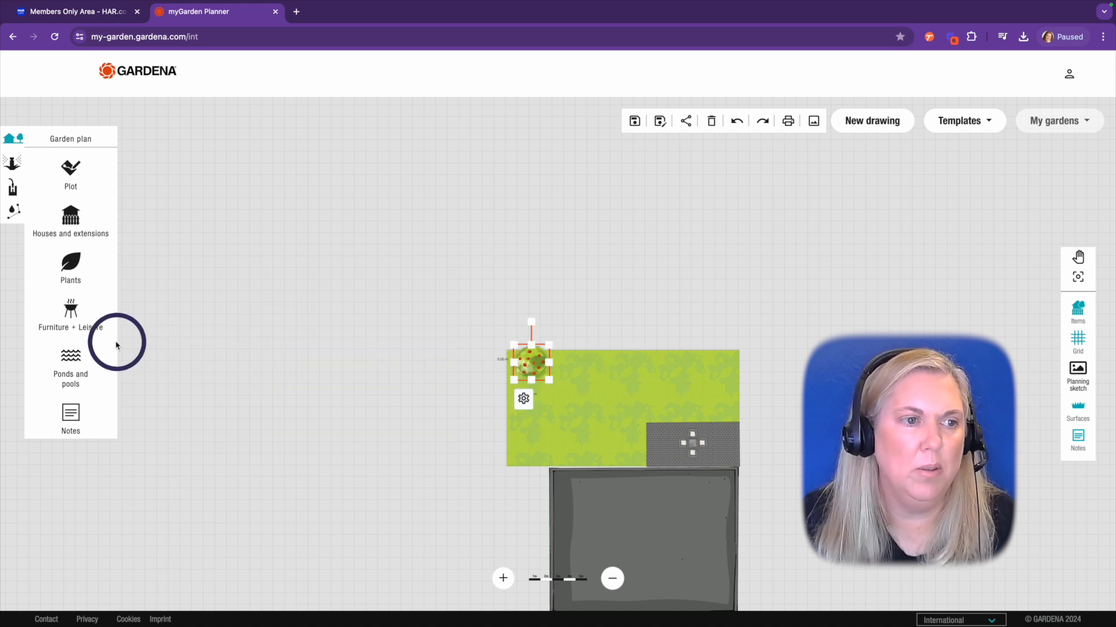
mouse_move(102, 268)
mouse_move(168, 273)
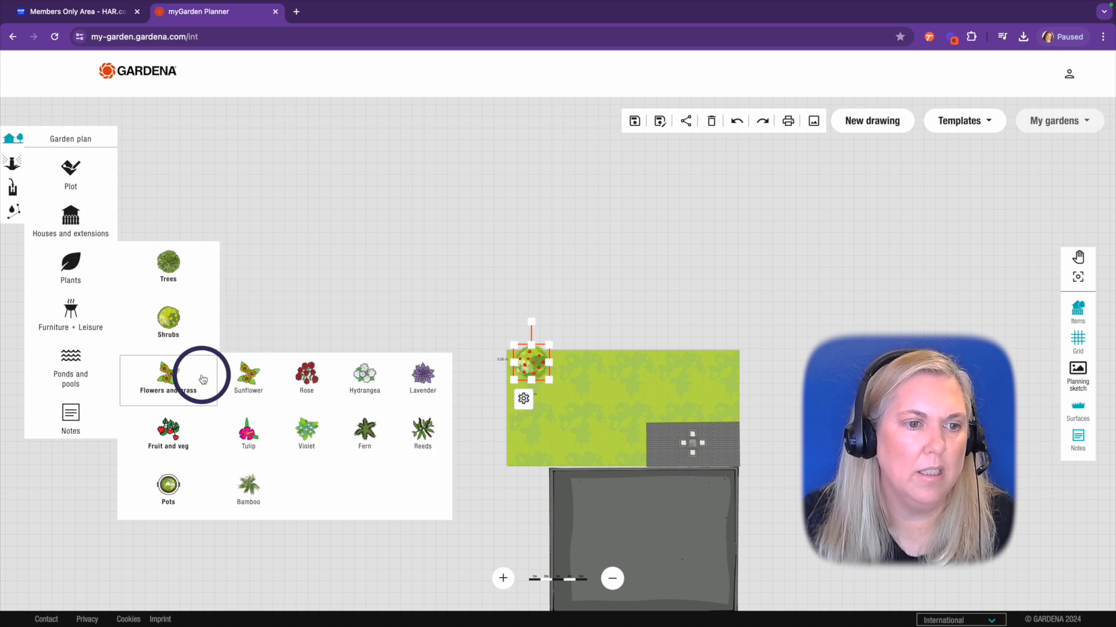
drag(199, 286, 719, 372)
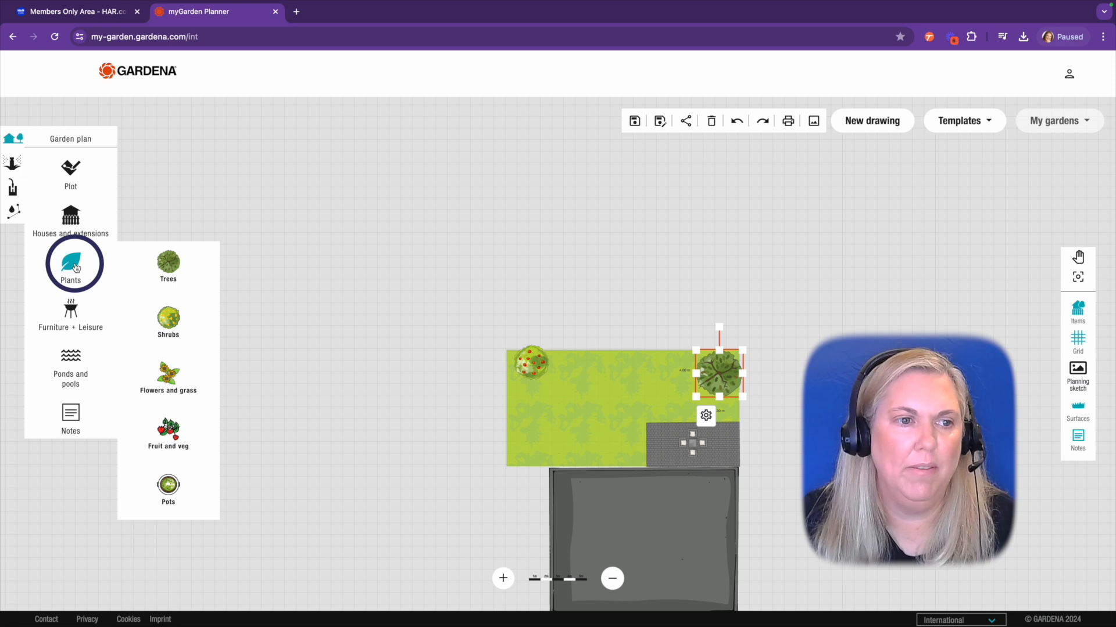
Add a short, narrow hedge near the middle of the lawn.
drag(249, 279, 574, 375)
click(251, 314)
Unlock the lawn, extend its upper corners until the sides are about 13.3 m, and move the trees into the enlarged corners.
click(621, 406)
drag(739, 350, 741, 310)
drag(506, 350, 523, 333)
drag(718, 373, 717, 333)
Plant roses near the lawn's left edge and place two small leisure items at the left end of the paved area.
mouse_move(70, 269)
drag(301, 369, 519, 387)
drag(248, 309, 653, 437)
drag(306, 310, 658, 450)
Add a swing set below the hedge and a round trampoline above the paved area.
drag(249, 421, 565, 401)
drag(422, 421, 695, 384)
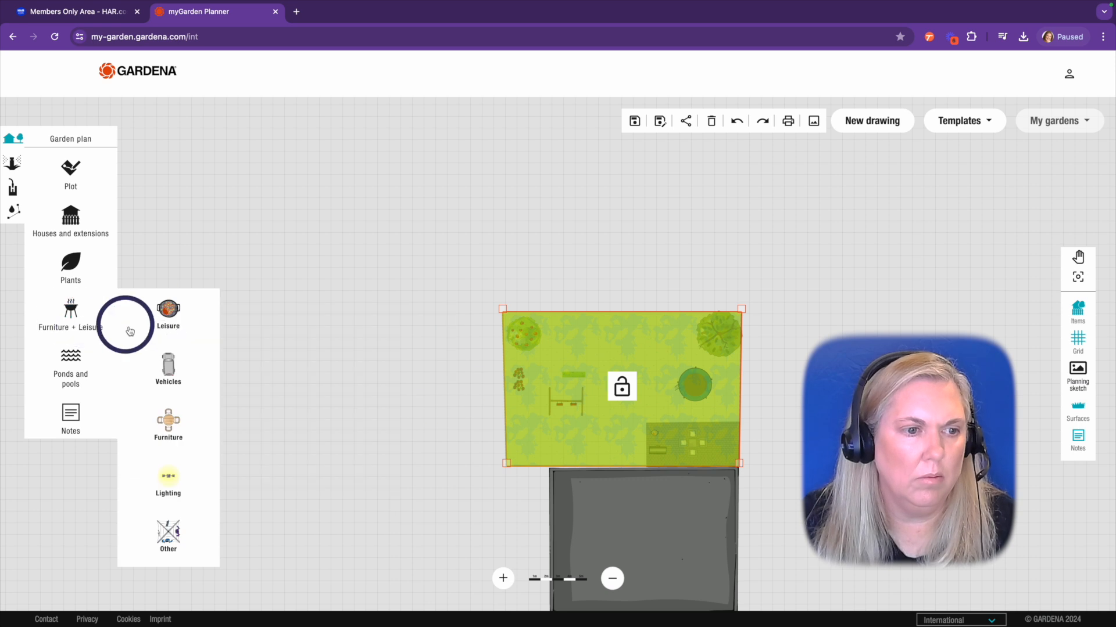
Place a rectangular pool near the lawn's upper edge and small round plants near its lower left corner.
mouse_move(70, 366)
drag(194, 365, 605, 343)
drag(248, 321, 538, 449)
mouse_move(92, 284)
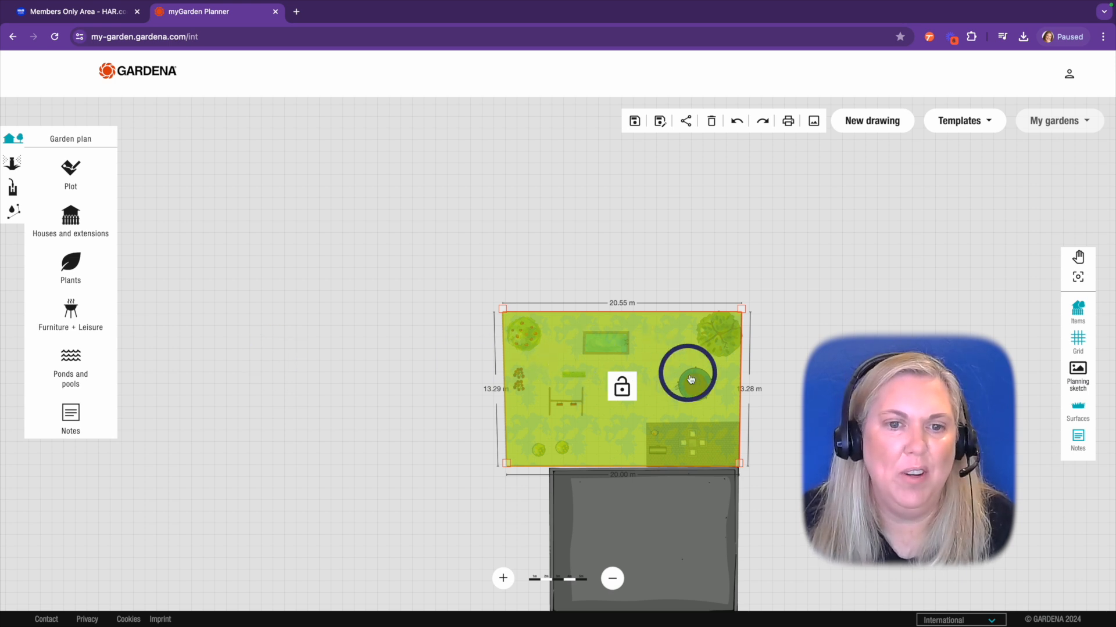
click(990, 121)
mouse_move(982, 298)
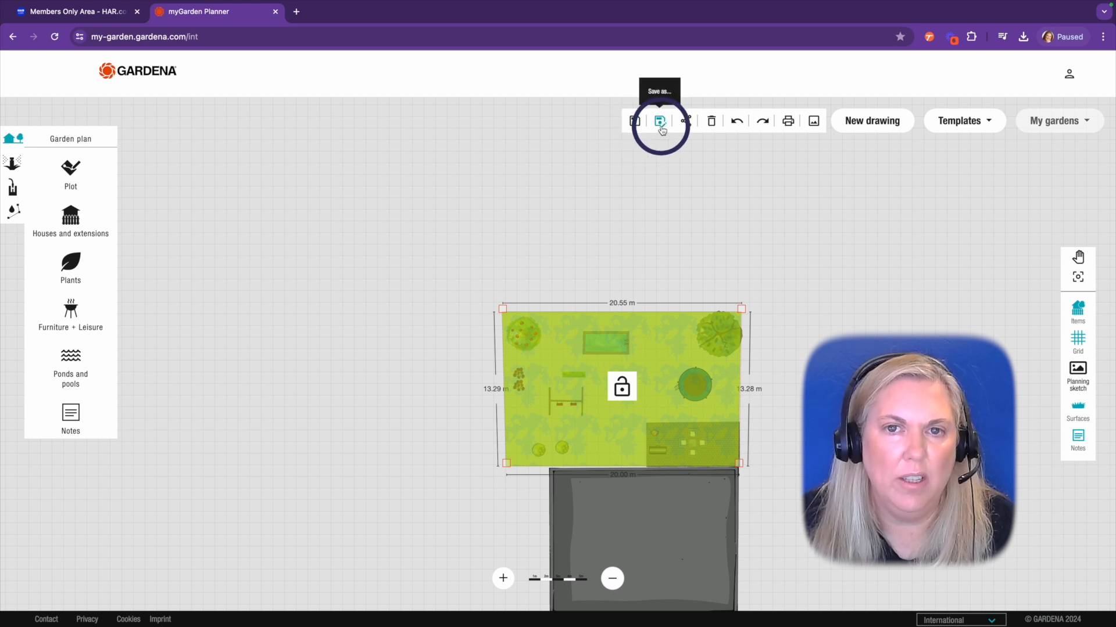
Print all pages of the garden plan in Portrait layout with Save as PDF as the destination.
click(815, 126)
click(788, 123)
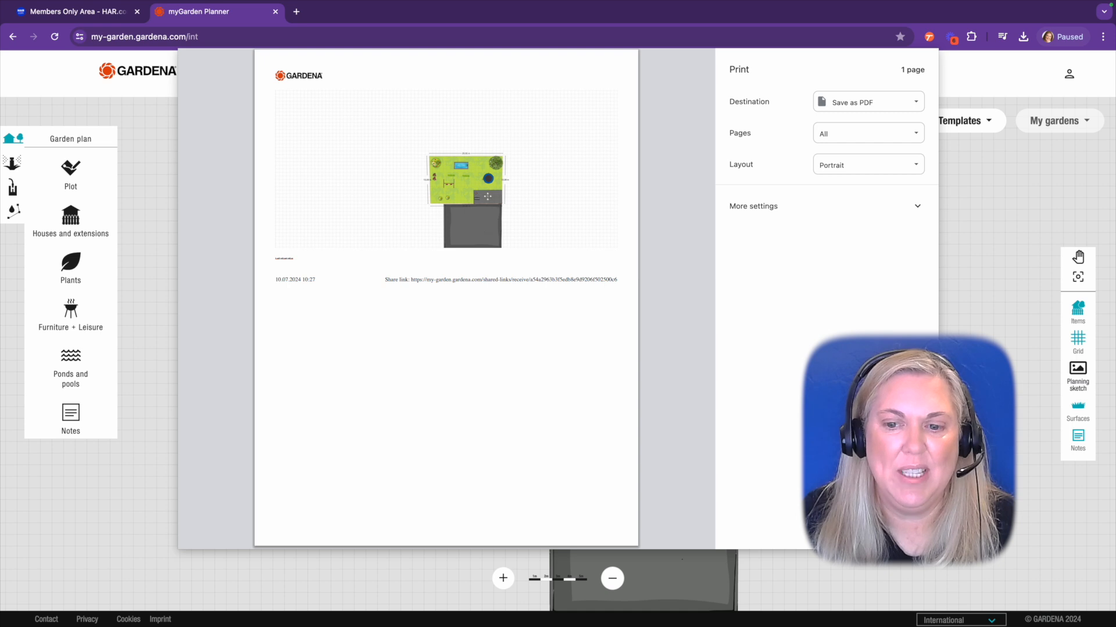
key(Return)
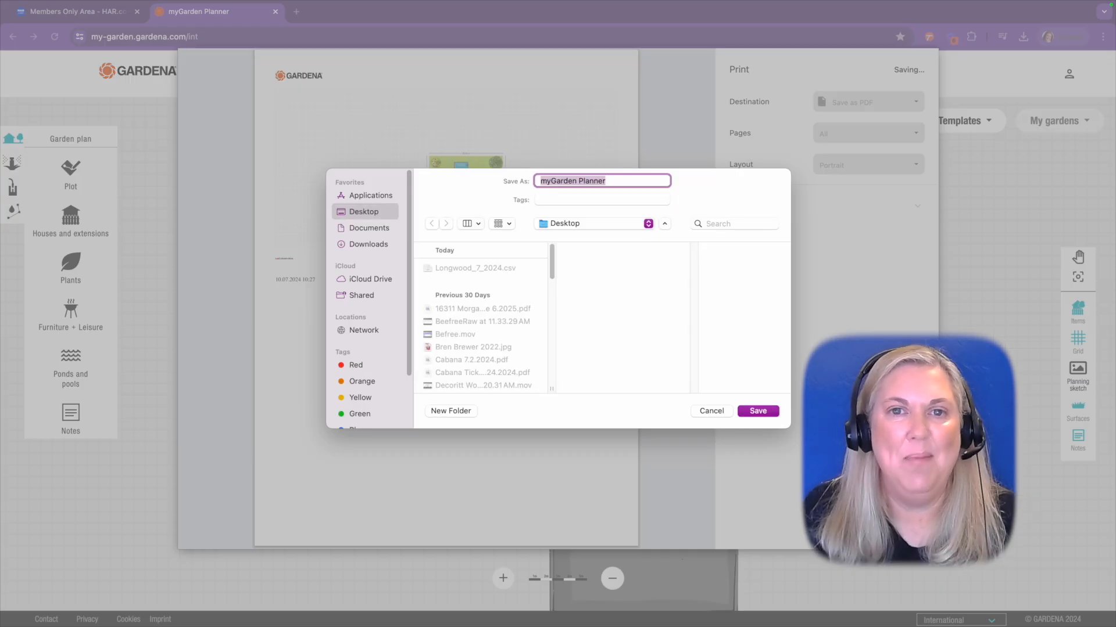